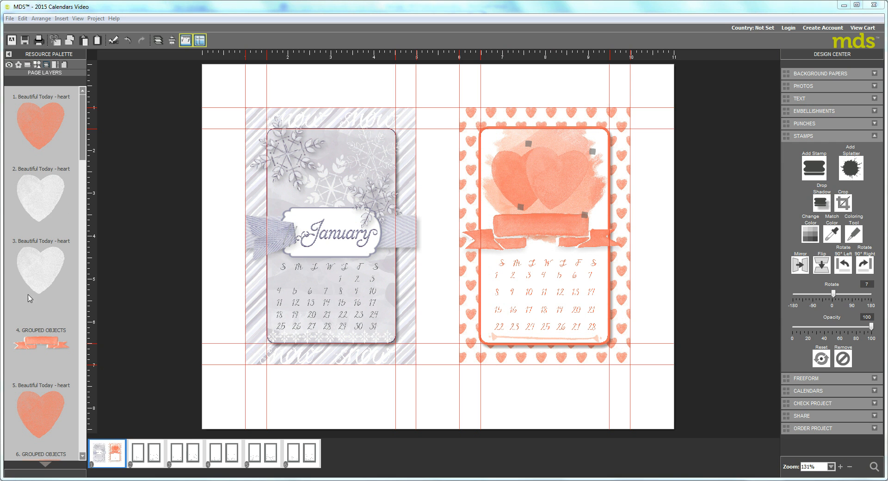
- Move the white heart layers above the coral heart layer in the right heart's layer stack
click(17, 257)
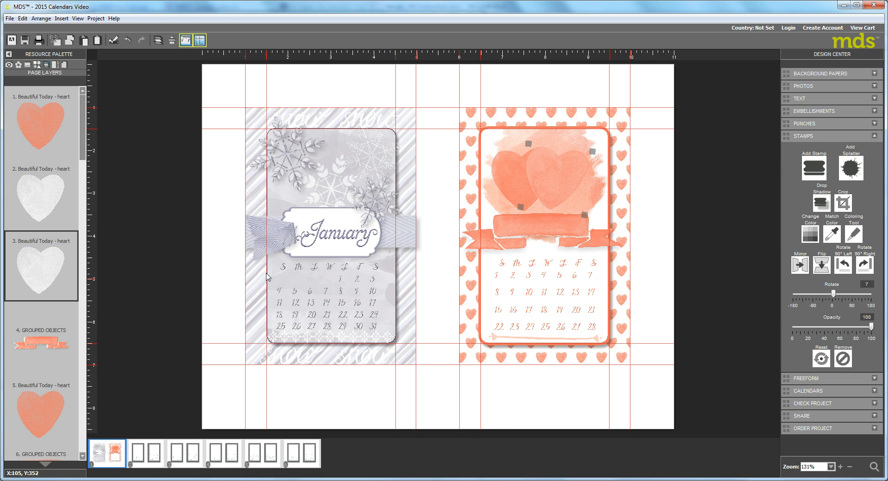
drag(18, 258, 39, 109)
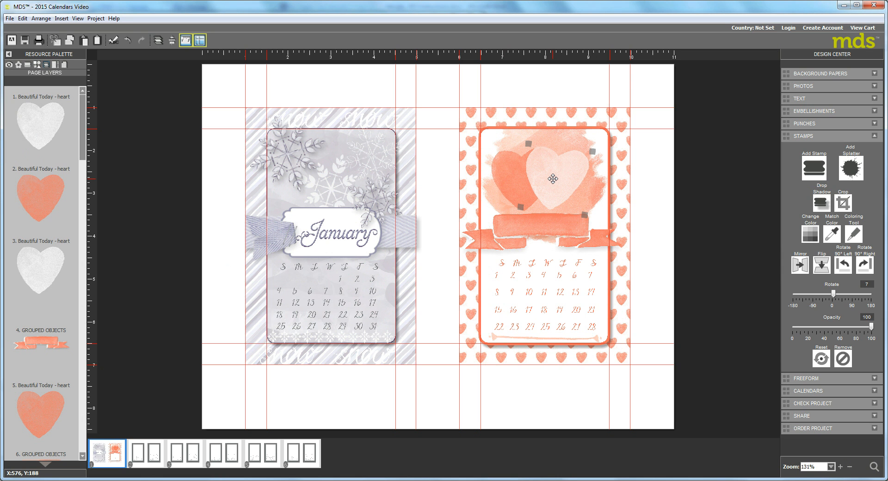
click(643, 181)
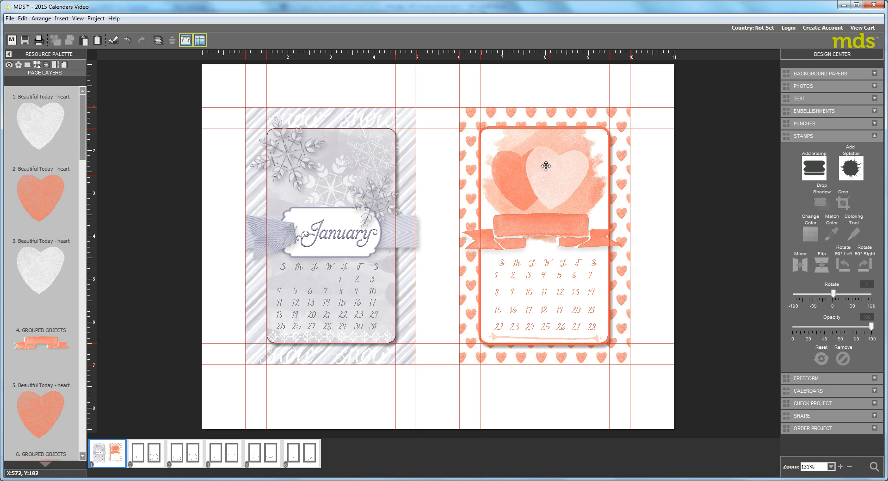
click(547, 166)
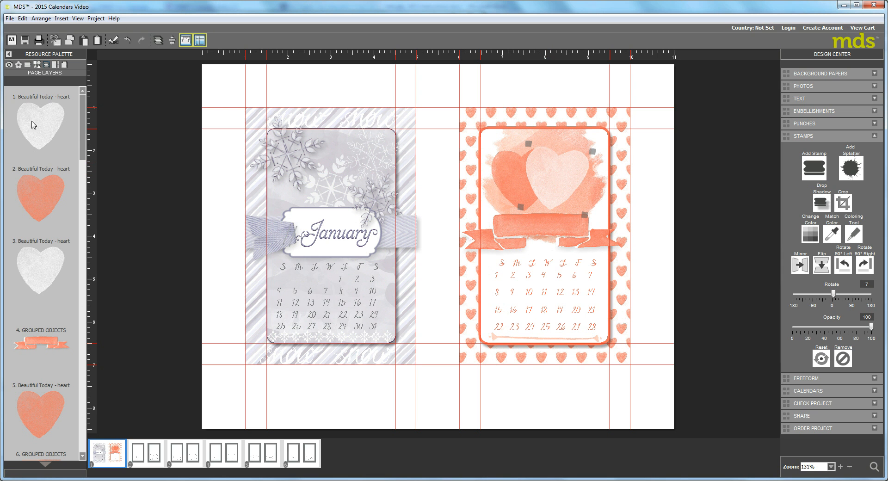
drag(33, 122, 73, 261)
drag(42, 192, 43, 100)
drag(37, 272, 41, 111)
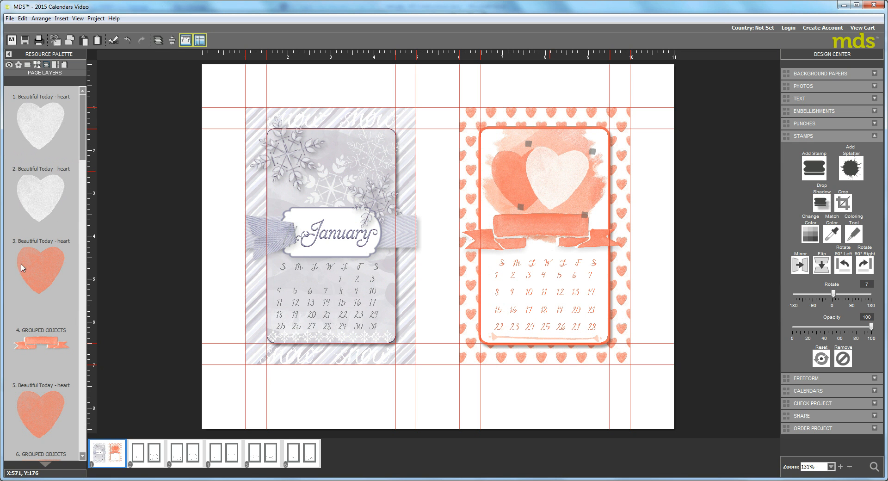
- Return the coral heart layer to the top of the stack and group it with the two white hearts beneath it
click(41, 283)
drag(42, 283, 40, 118)
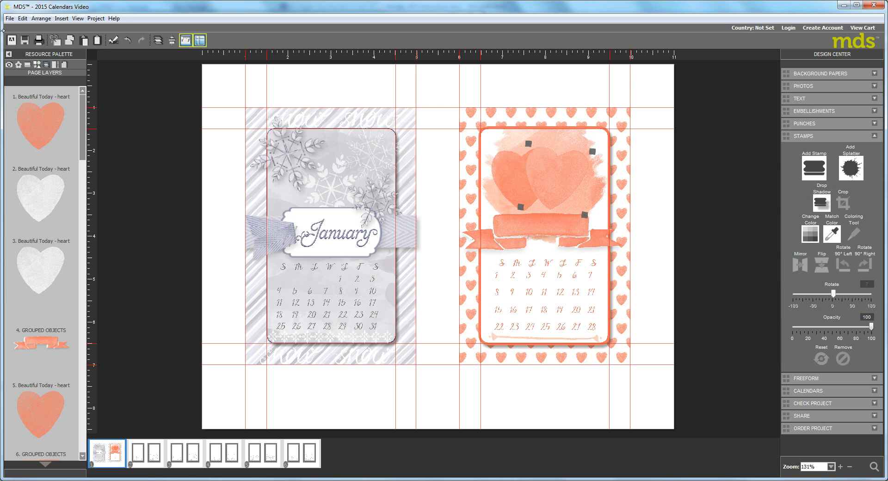
click(41, 18)
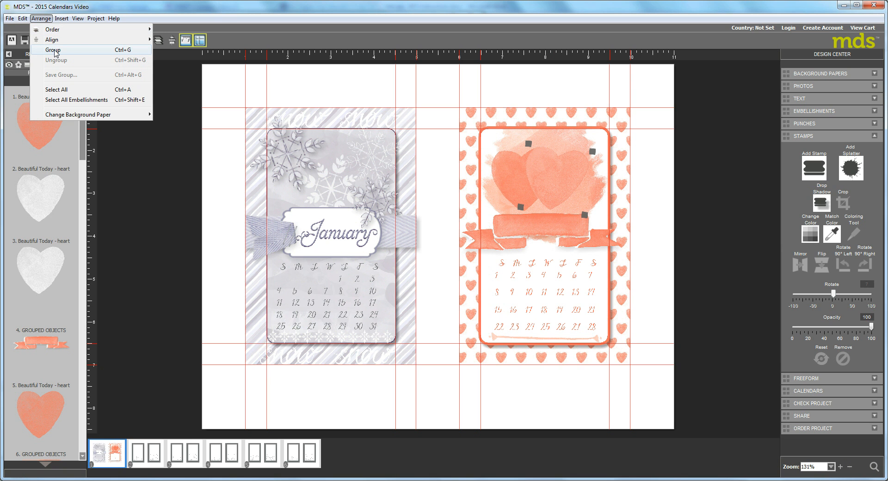
key(ctrl+g)
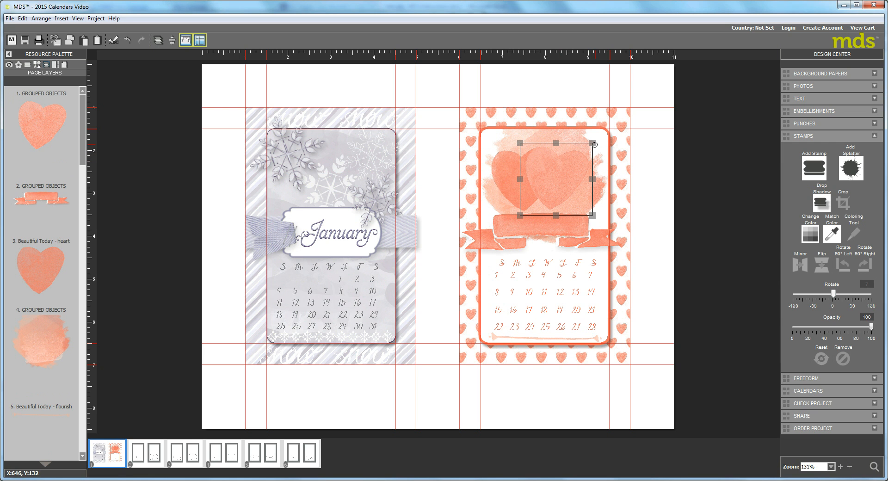
- Tilt the grouped right heart about 10 degrees clockwise and enlarge it slightly beside the other heart
drag(595, 144, 599, 148)
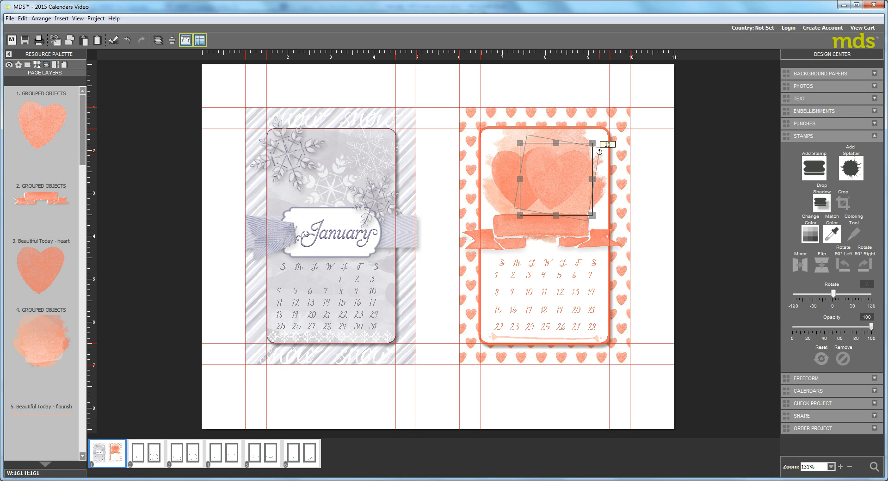
drag(565, 173, 565, 172)
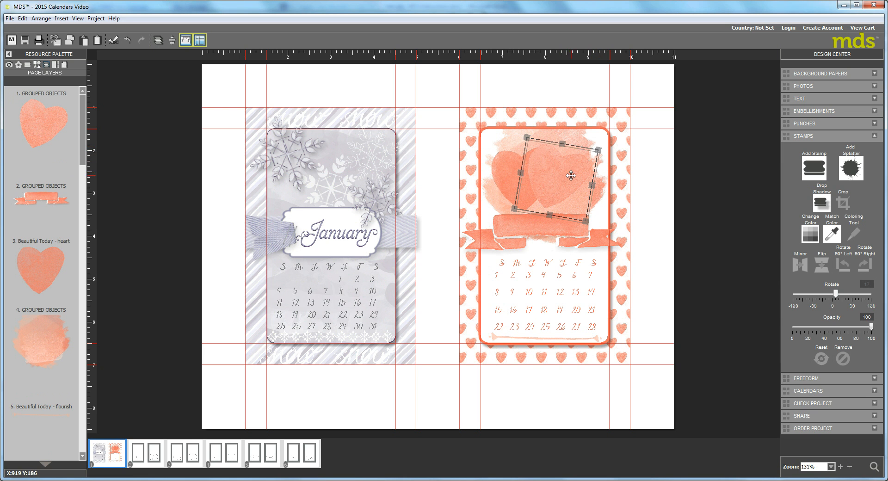
drag(595, 152, 611, 165)
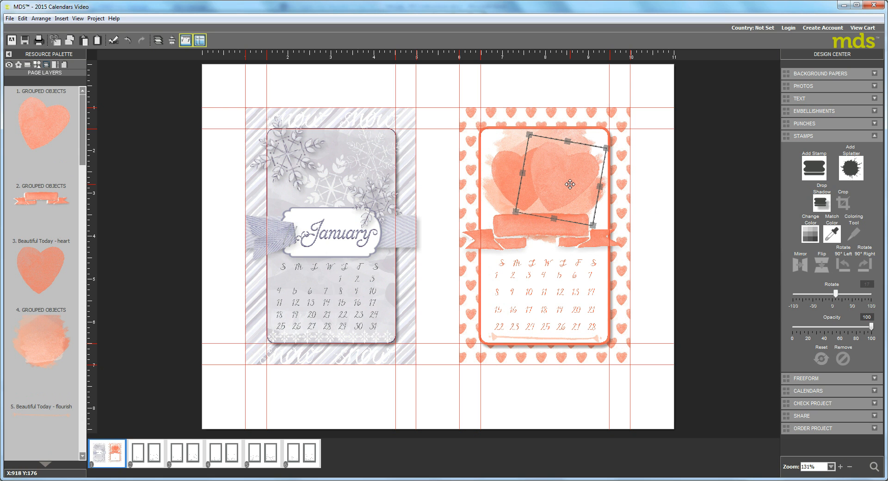
drag(572, 184, 570, 184)
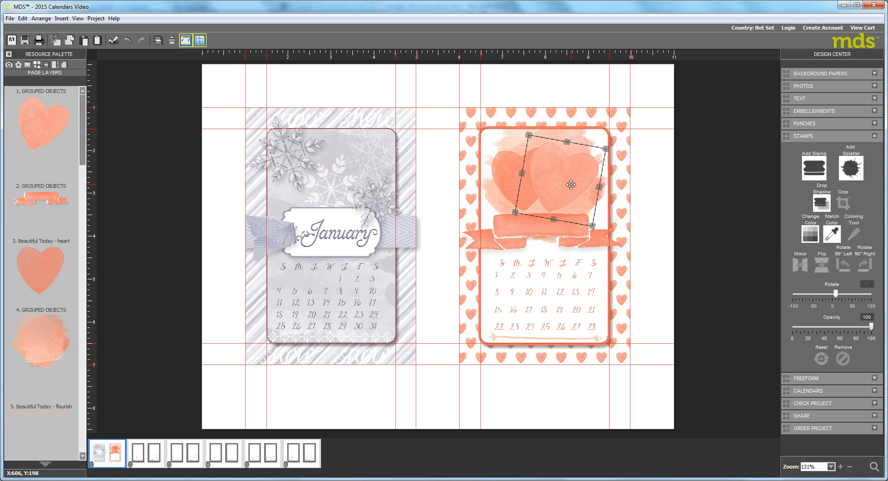
- Place the "Beautiful Today - arrow 1" stamp across the two hearts, mirrored and shrunk to about 167 by 28
click(27, 65)
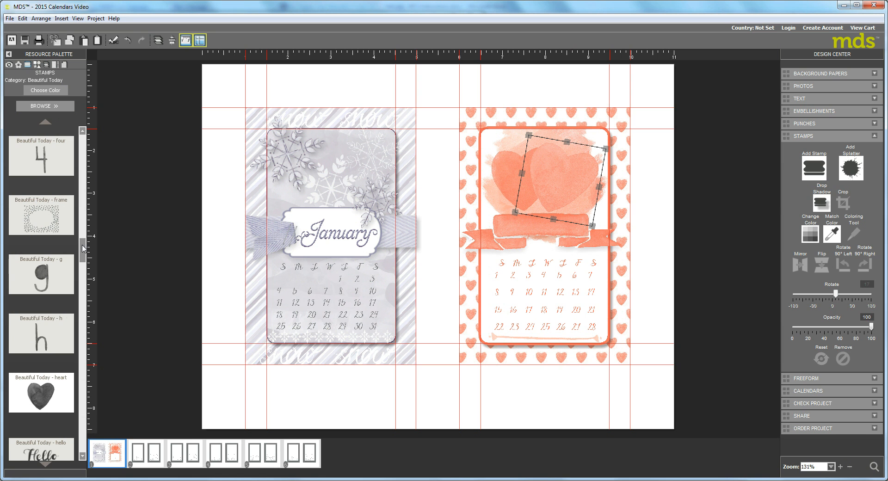
scroll(47, 324, up, 5)
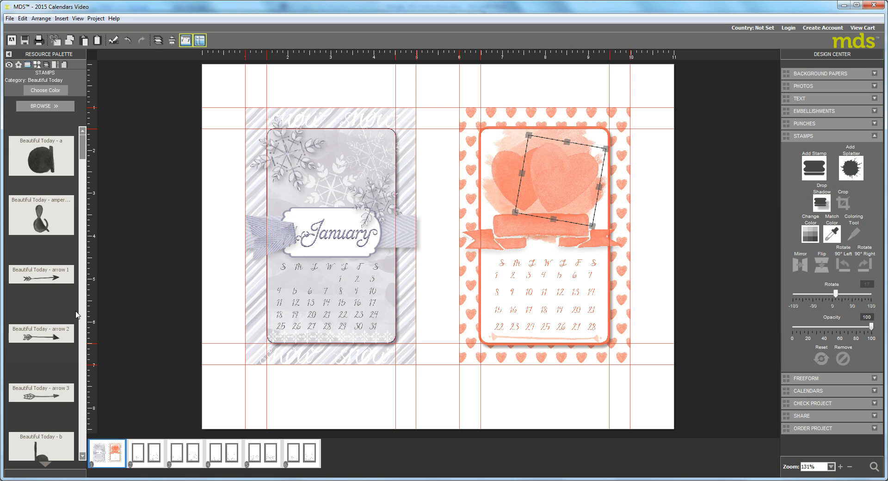
drag(47, 277, 561, 188)
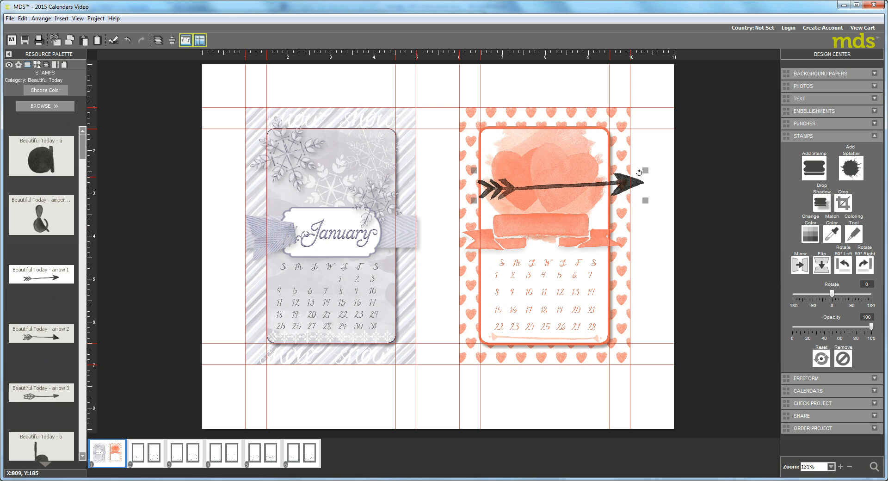
drag(645, 171, 718, 199)
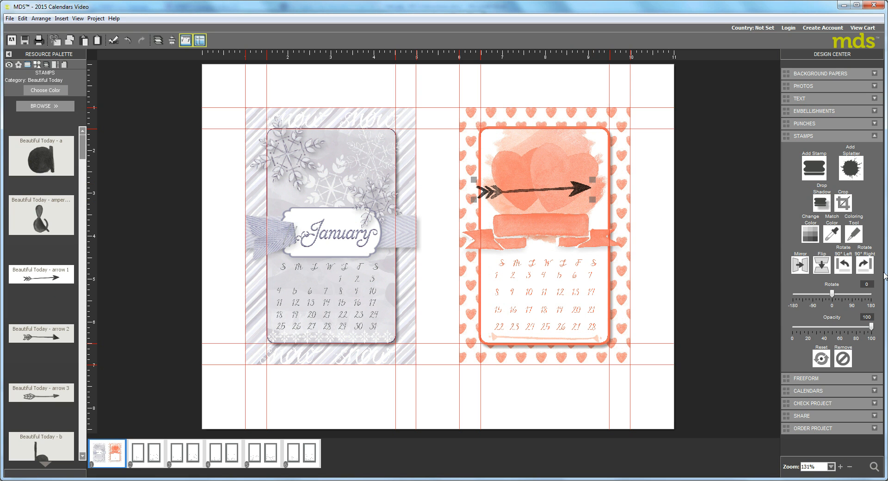
click(801, 267)
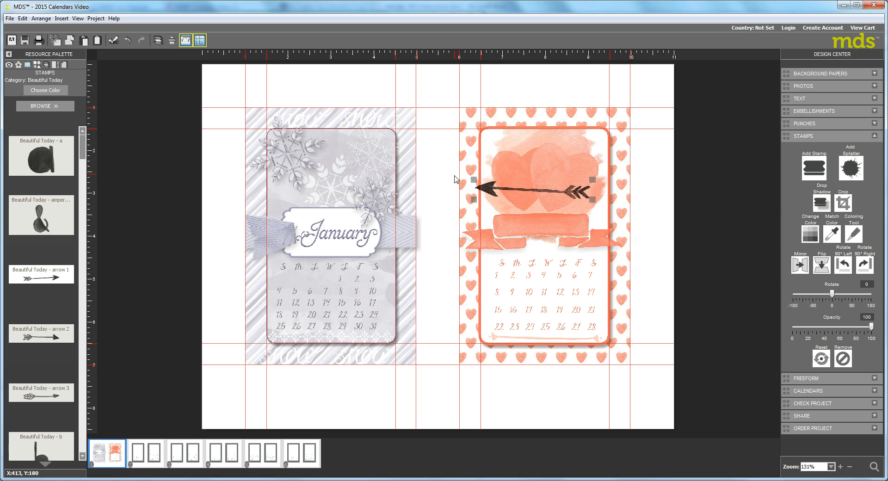
drag(475, 180, 484, 182)
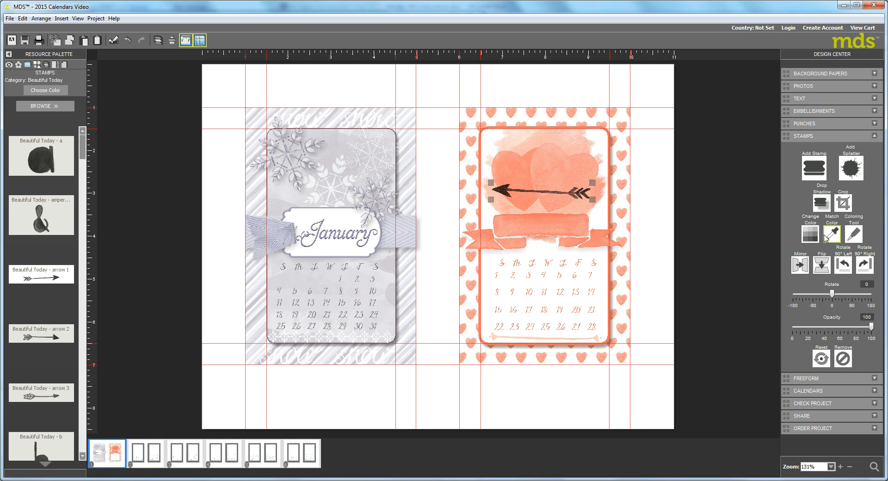
- Recolor the arrow stamp white using the Stampin' Up! color palette
click(809, 237)
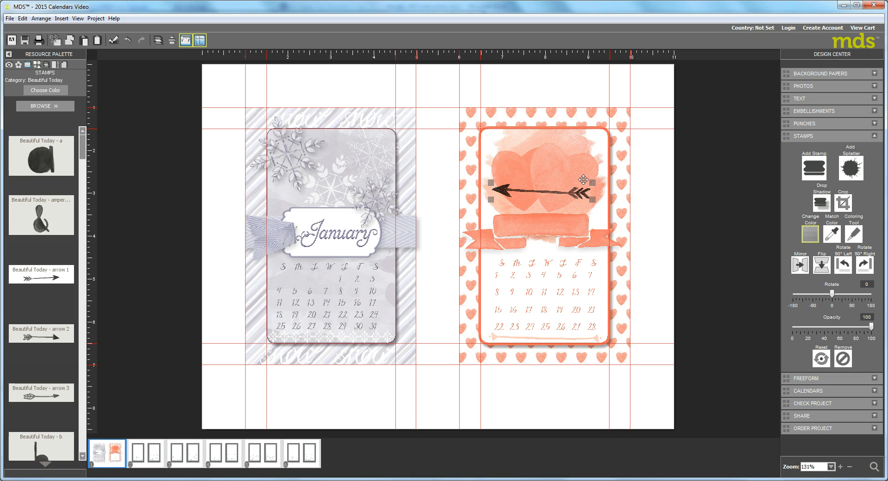
click(810, 233)
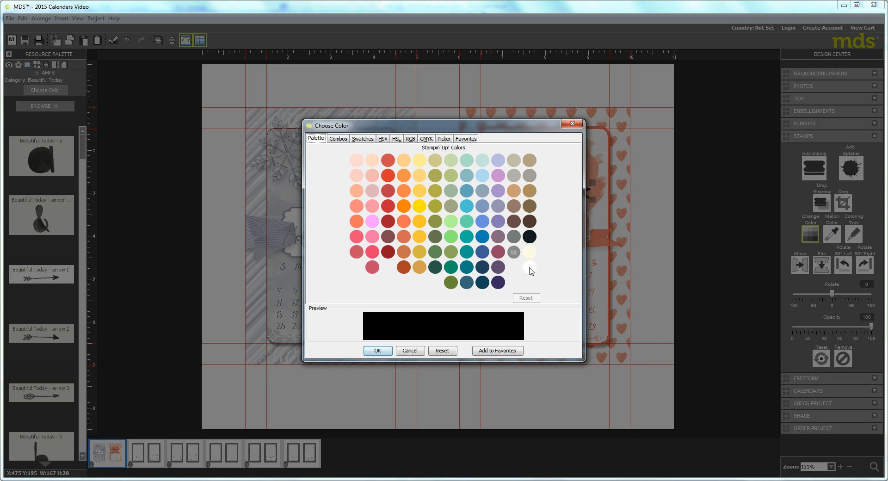
click(528, 268)
click(377, 350)
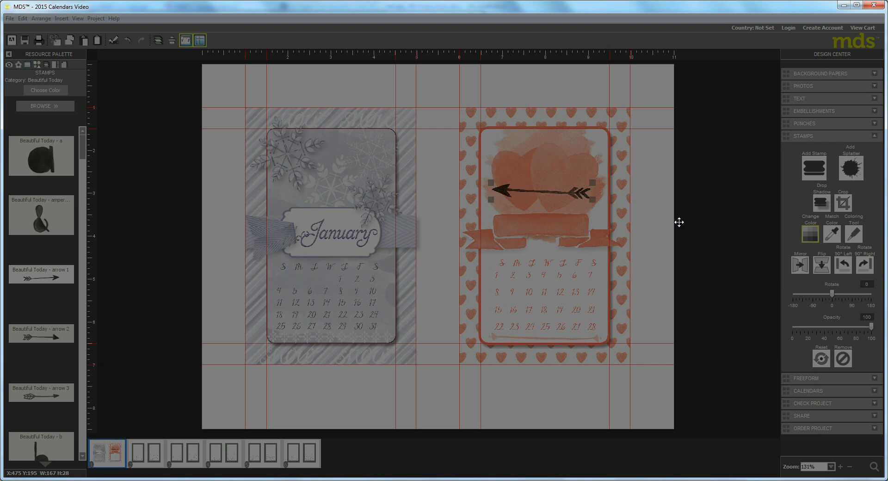
- Crop the arrow stamp to its feathered half and place it over the right heart's lower right edge, rotated 31 degrees
click(843, 203)
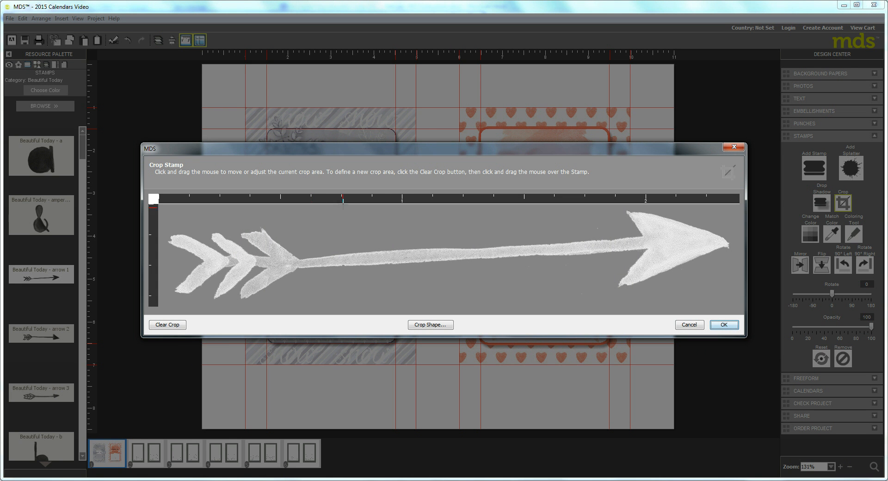
drag(163, 205, 407, 312)
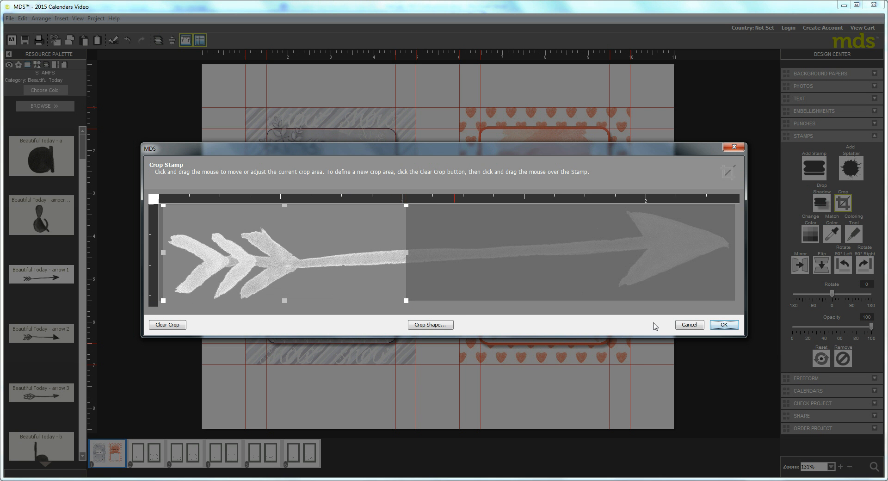
click(724, 325)
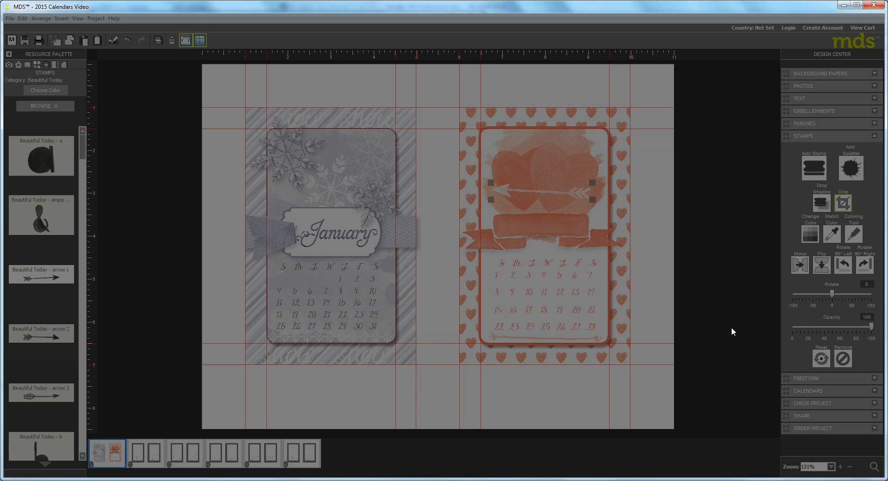
drag(508, 192, 577, 195)
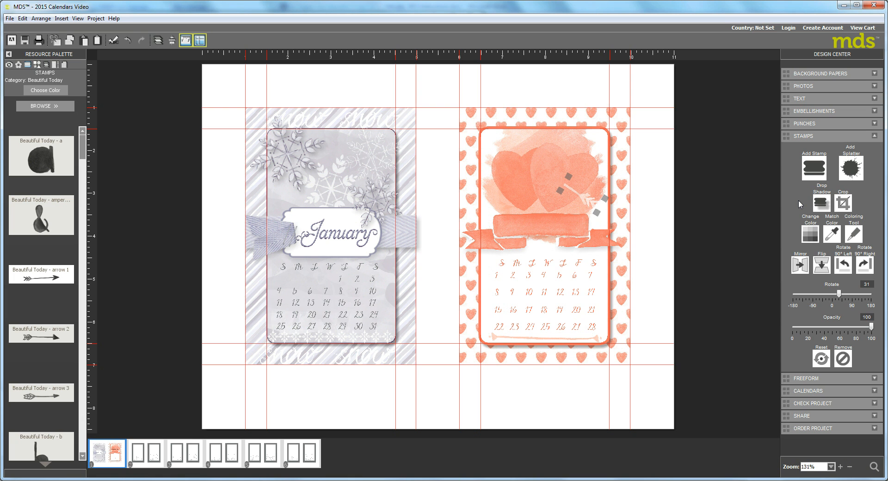
- Position a copy of the feathered arrow piece up between the two hearts and crop it to show the arrowhead half instead
drag(583, 202, 542, 167)
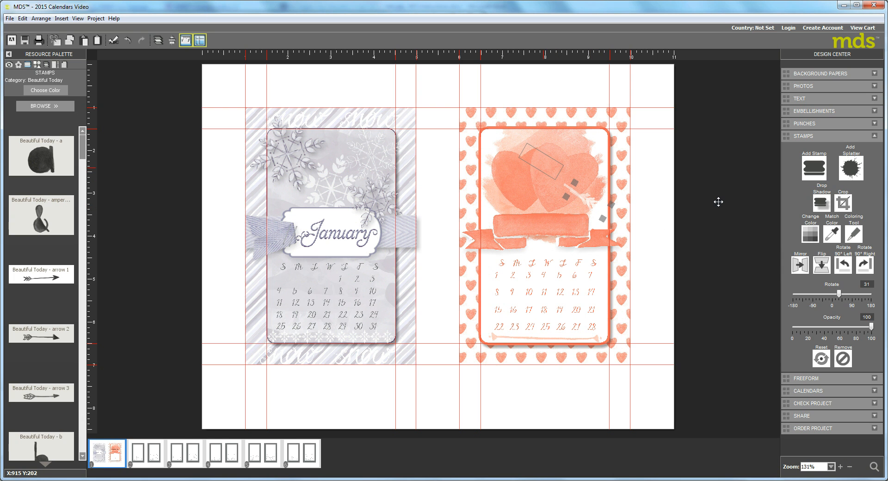
click(843, 203)
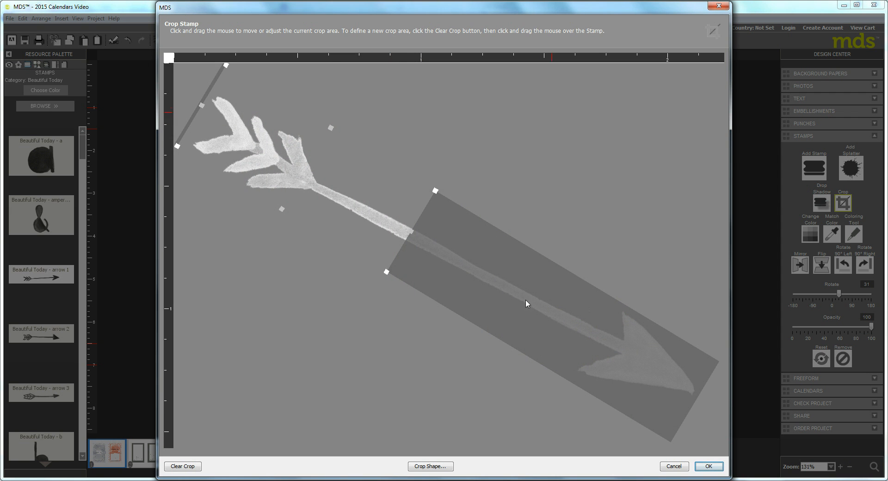
drag(302, 180, 628, 330)
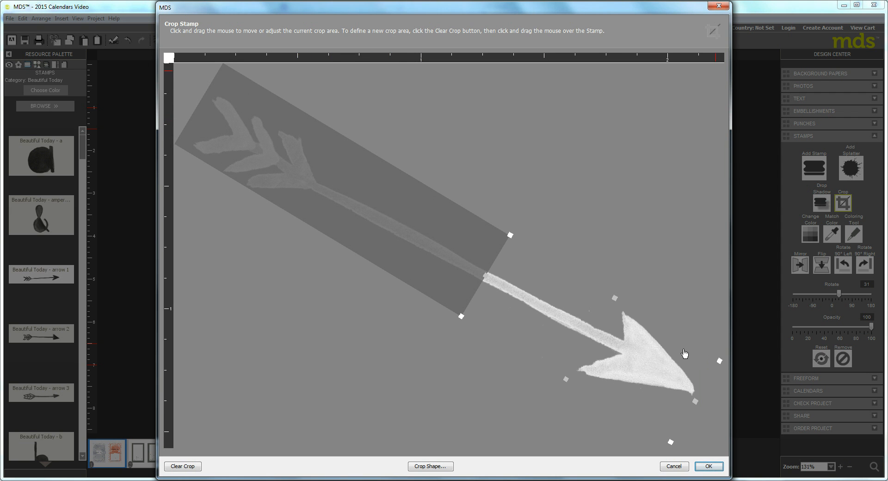
click(709, 466)
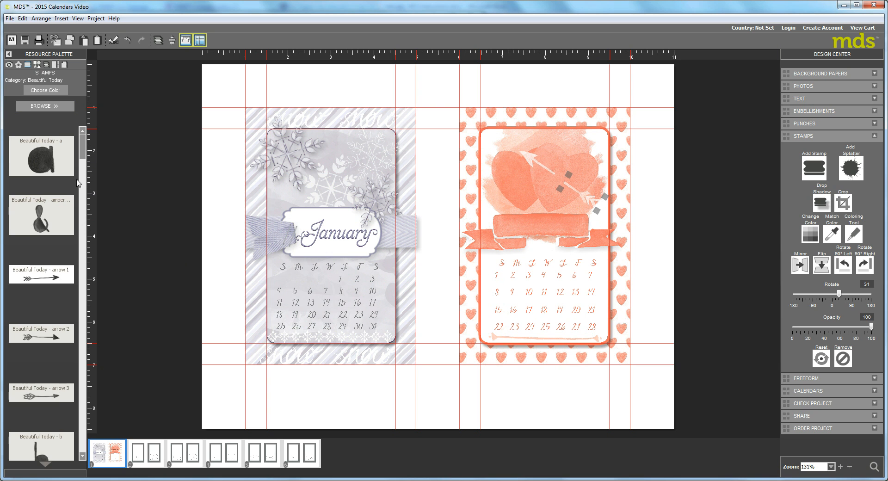
- Spell "february" across the lower part of the calendar pages with the lowercase Beautiful Today letter stamps
drag(81, 157, 88, 239)
drag(42, 284, 403, 344)
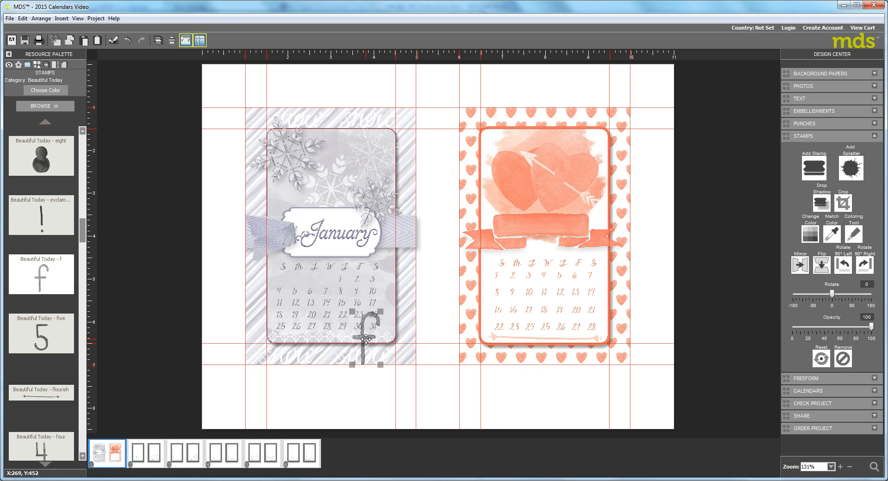
click(82, 147)
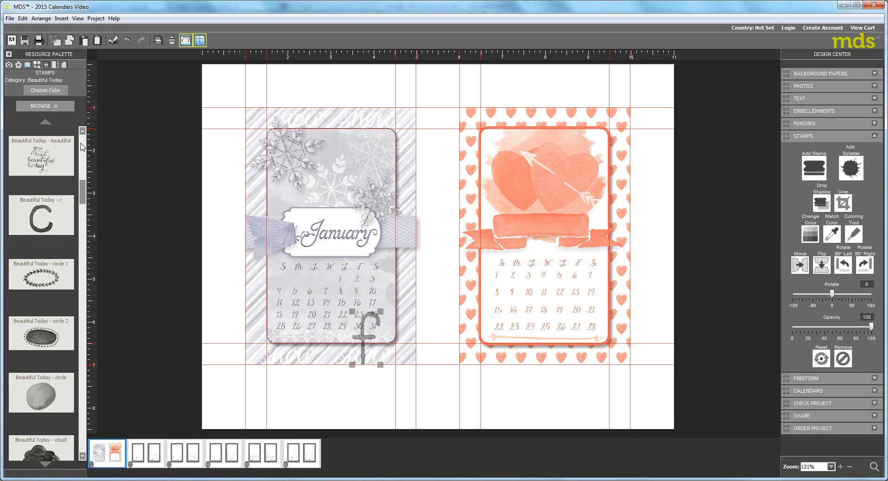
click(82, 450)
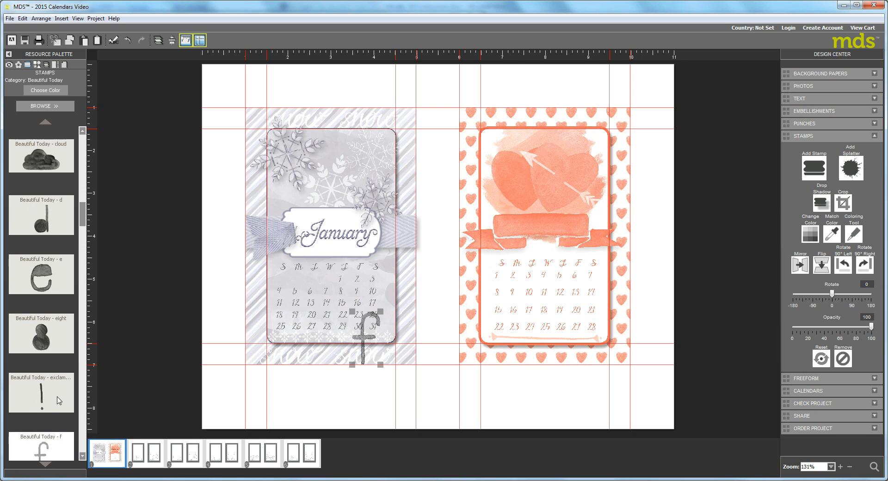
drag(42, 275, 391, 349)
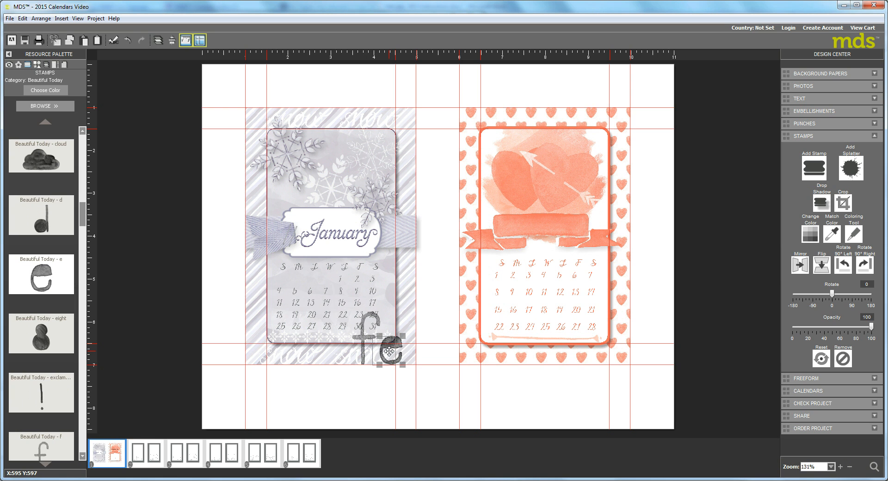
drag(384, 355, 377, 355)
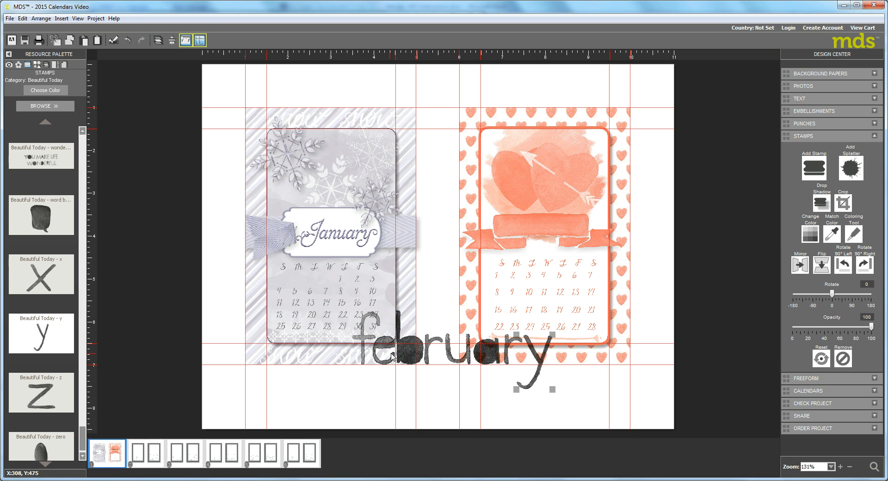
click(429, 352)
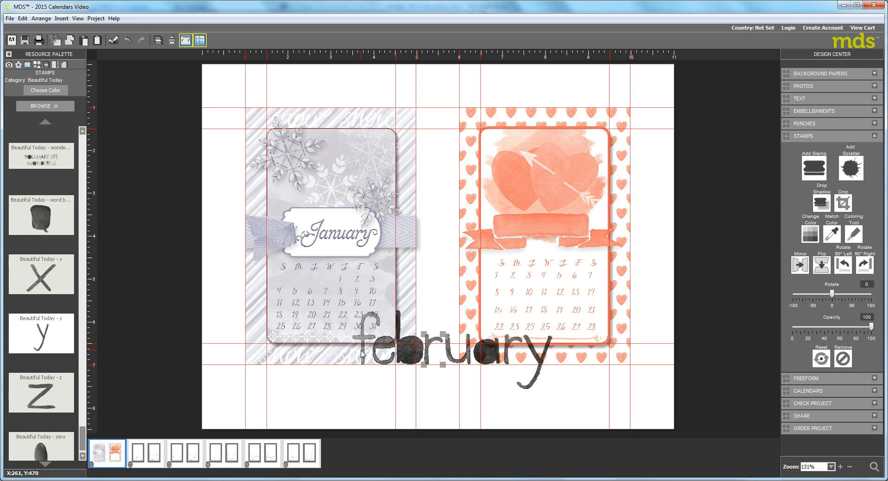
- Space the "february" letter stamps from f through the final r evenly in the horizontal direction, leaving out the y
click(381, 354)
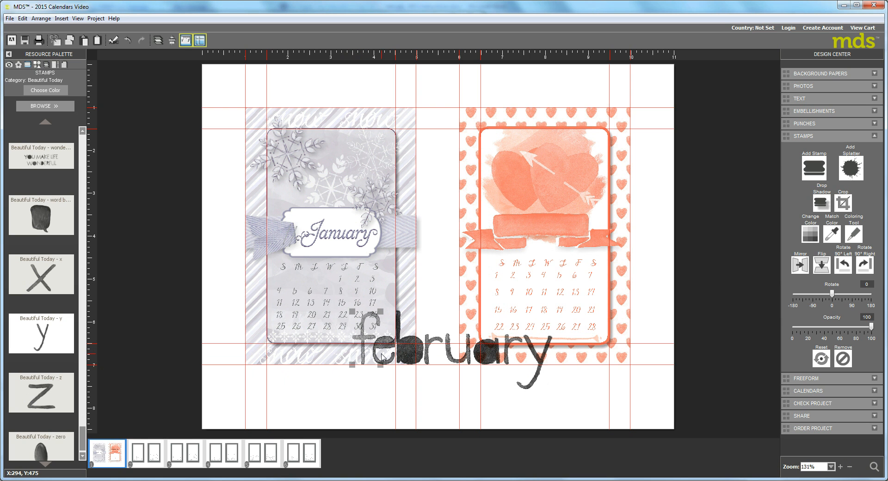
shift+click(411, 351)
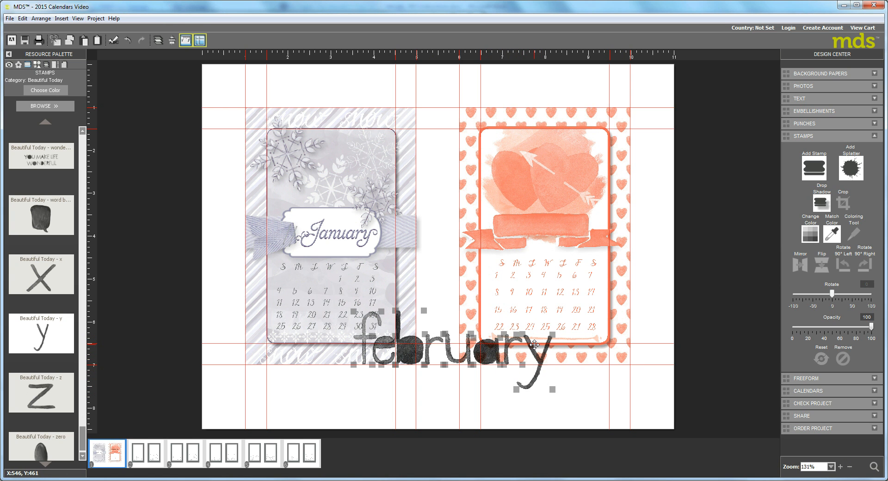
click(590, 371)
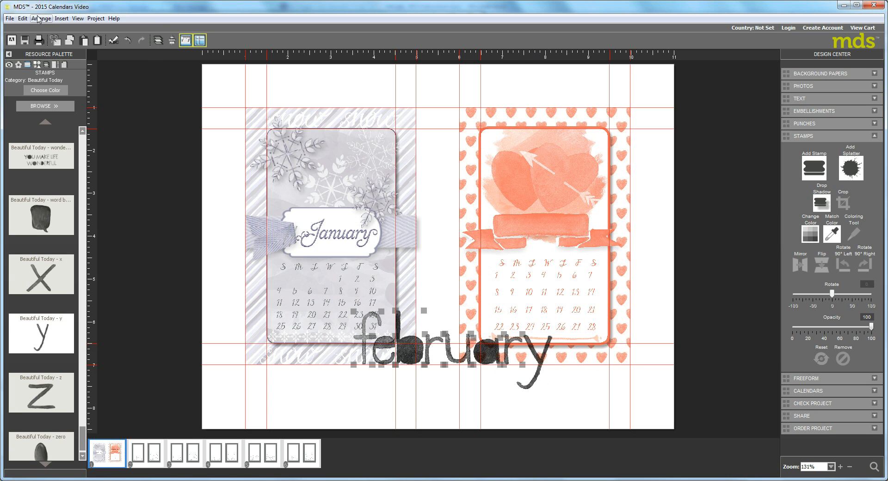
click(23, 19)
mouse_move(40, 20)
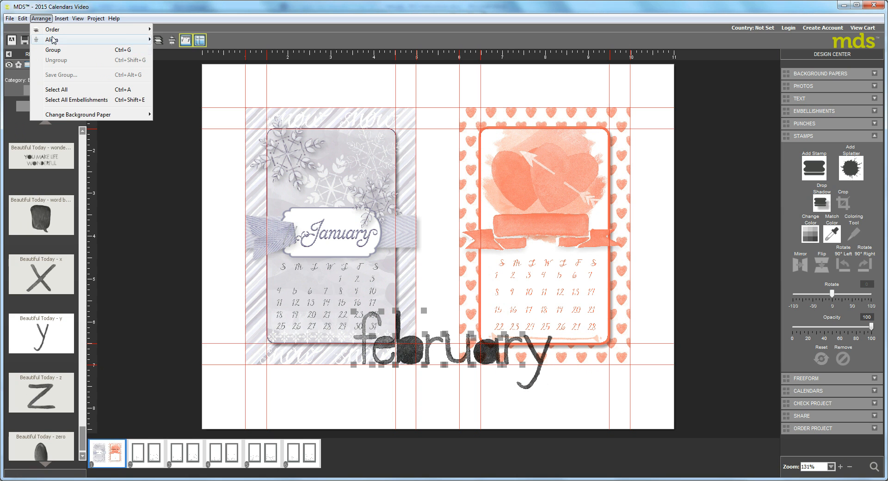
mouse_move(54, 39)
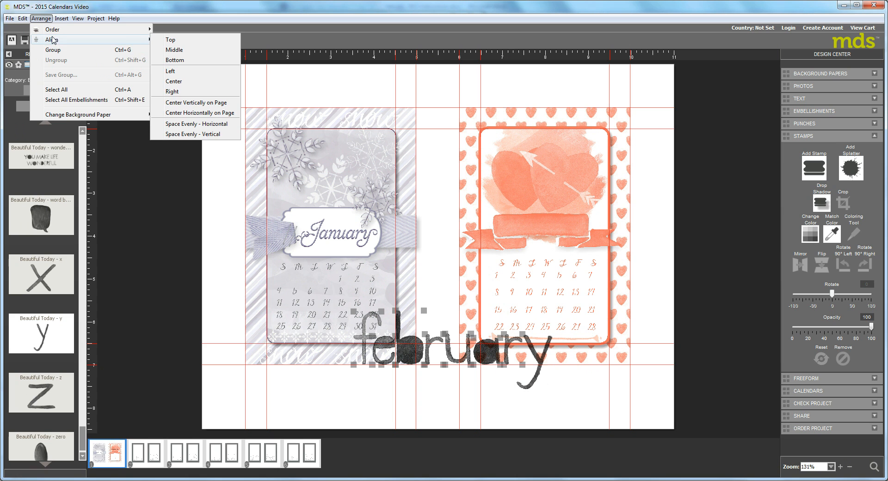
click(355, 106)
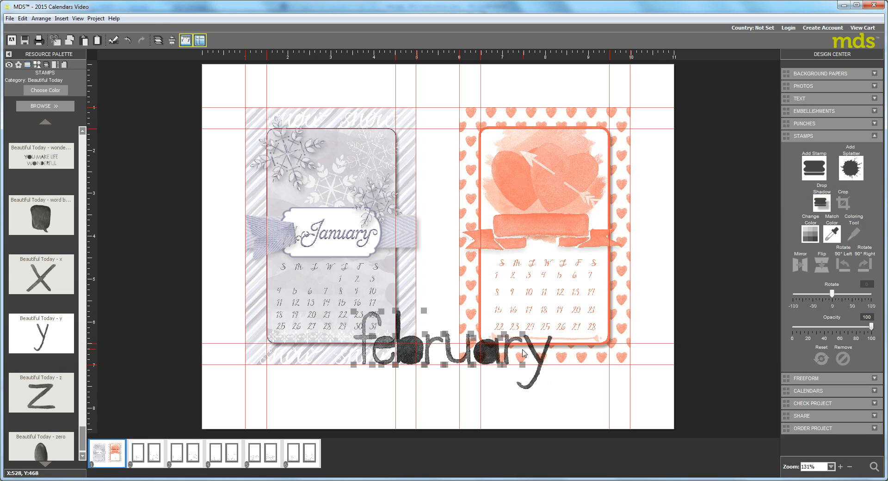
click(41, 18)
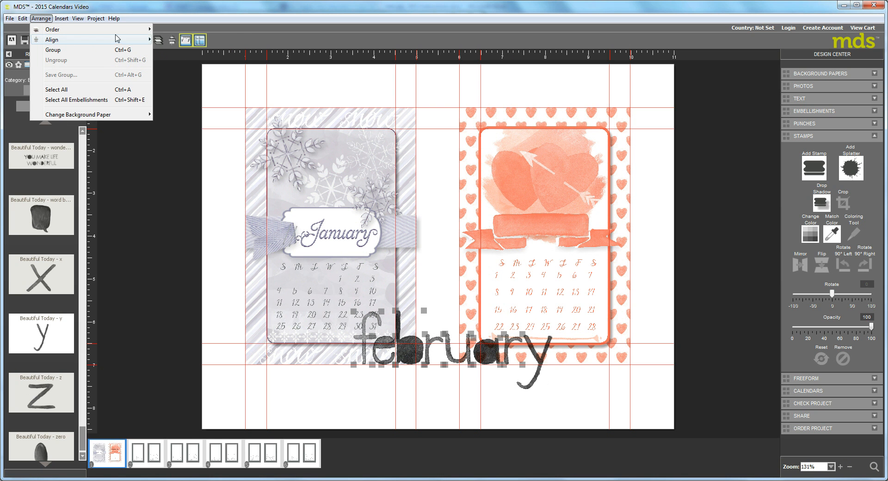
mouse_move(117, 40)
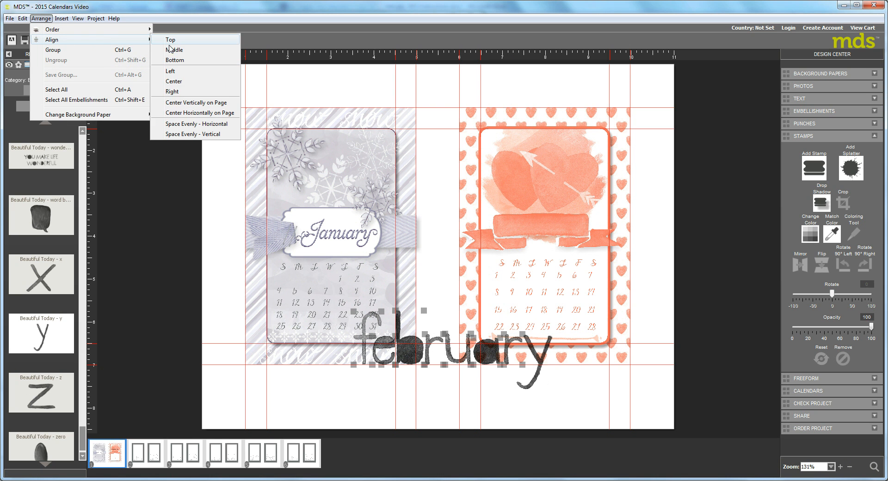
click(183, 128)
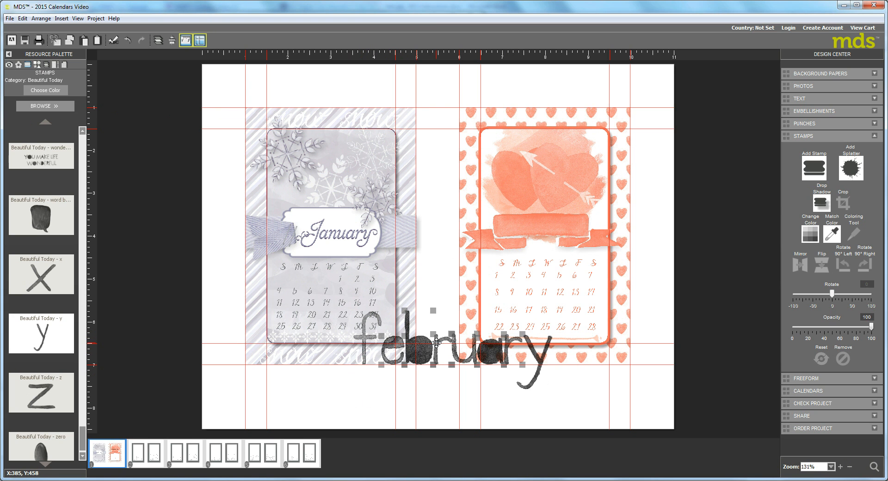
- Nudge the middle letters of "february" to the left in small increments to tighten the gaps after the f
key(Left)
key(Left)
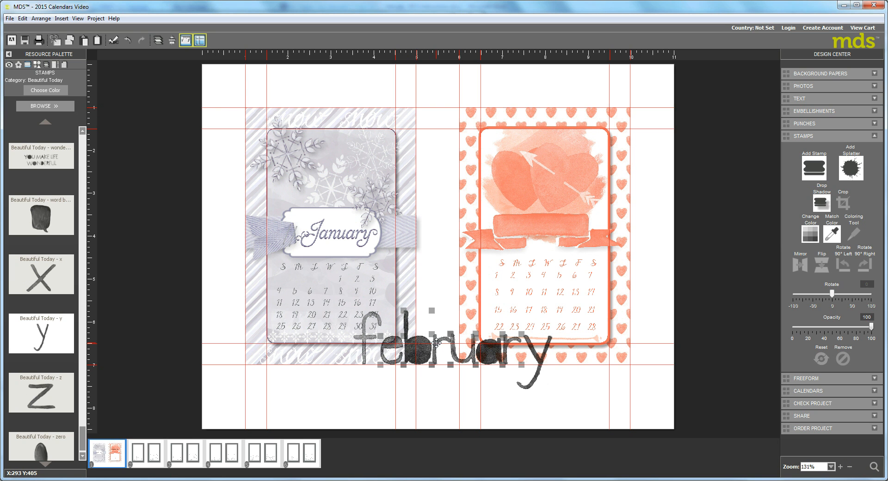
key(Left)
key(Left)
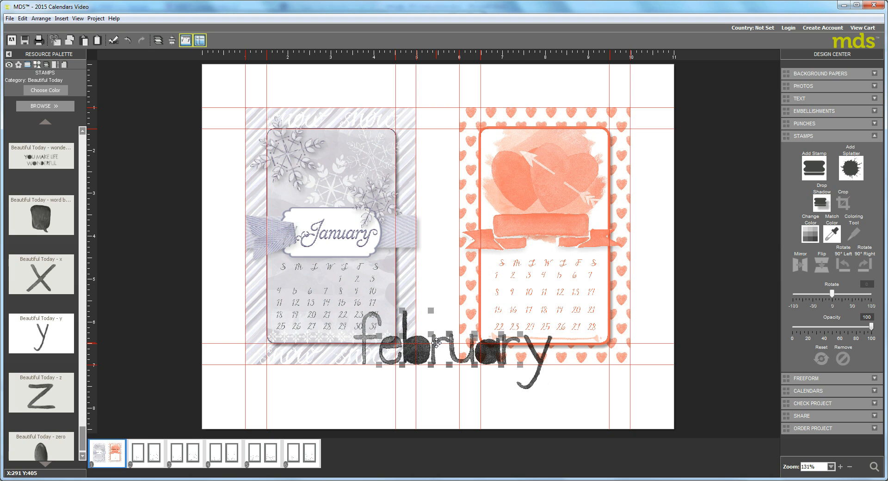
key(Left)
key(Left)
key(Left)
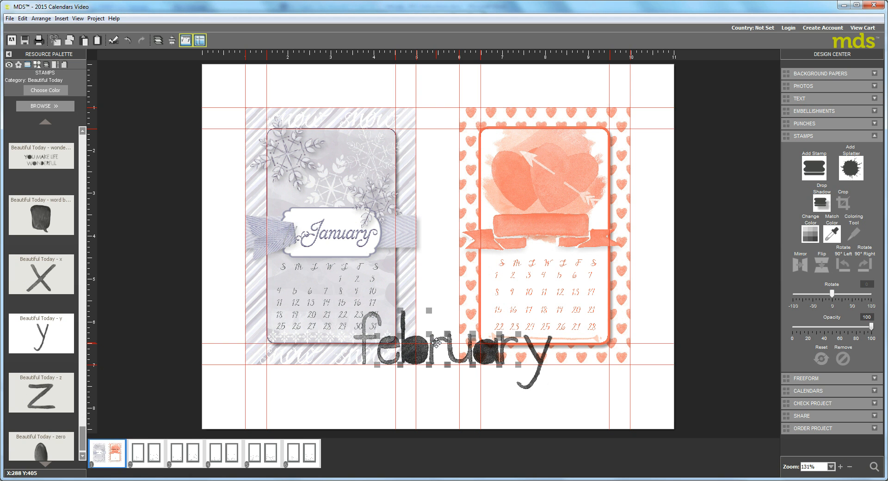
key(Left)
key(Left)
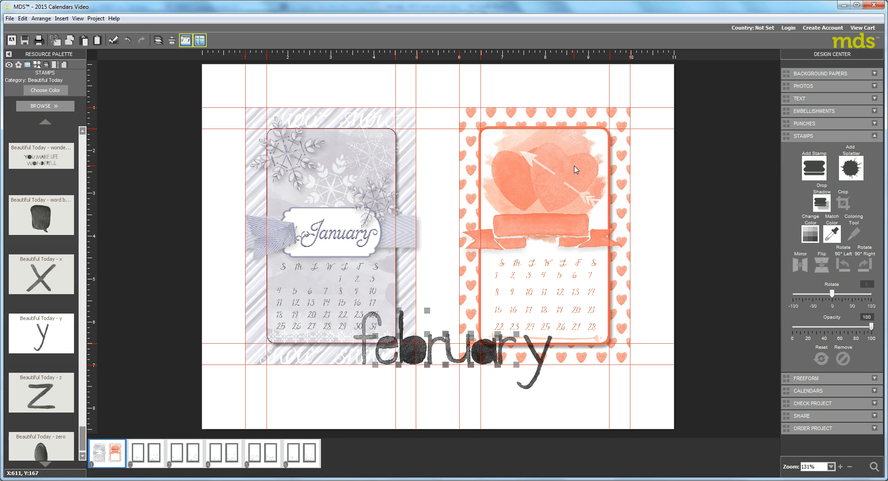
click(511, 407)
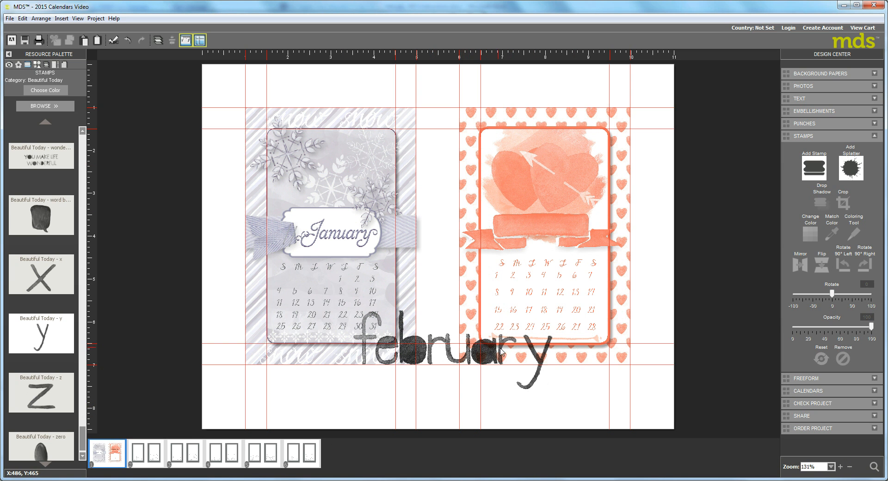
- Move the y closer to the final r and fine-tune the spacing of the last letters of "february"
click(539, 356)
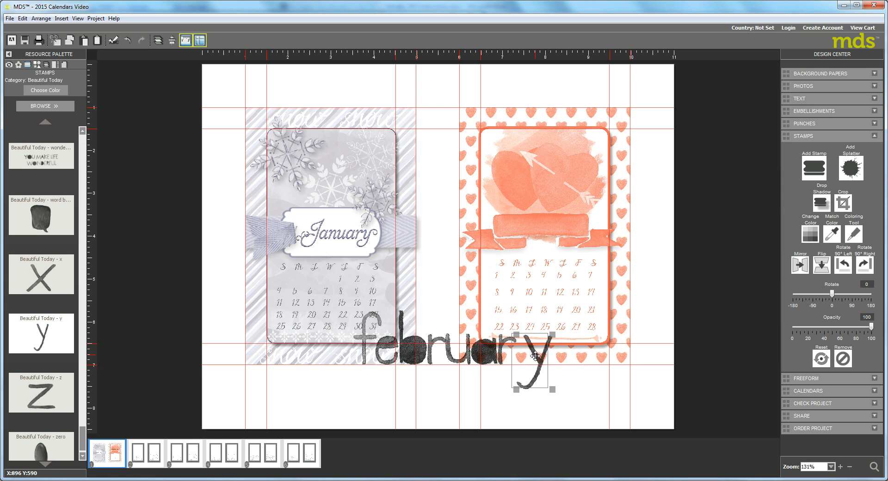
drag(536, 356, 533, 358)
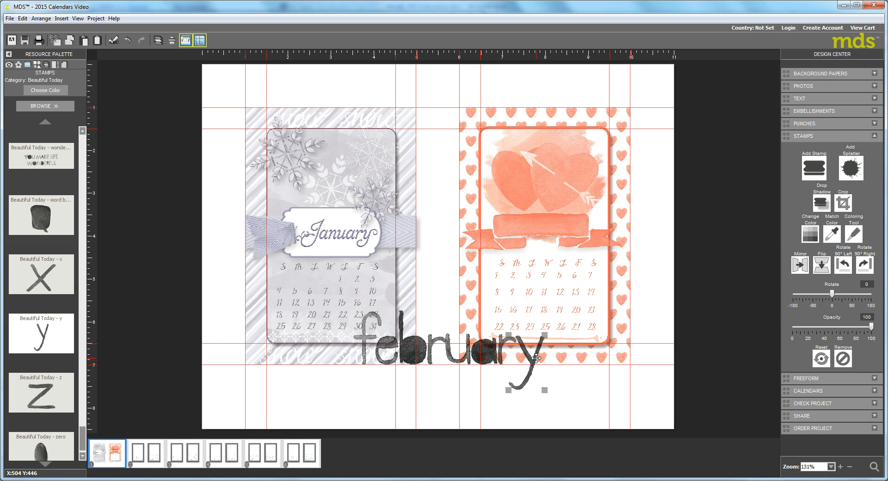
click(460, 346)
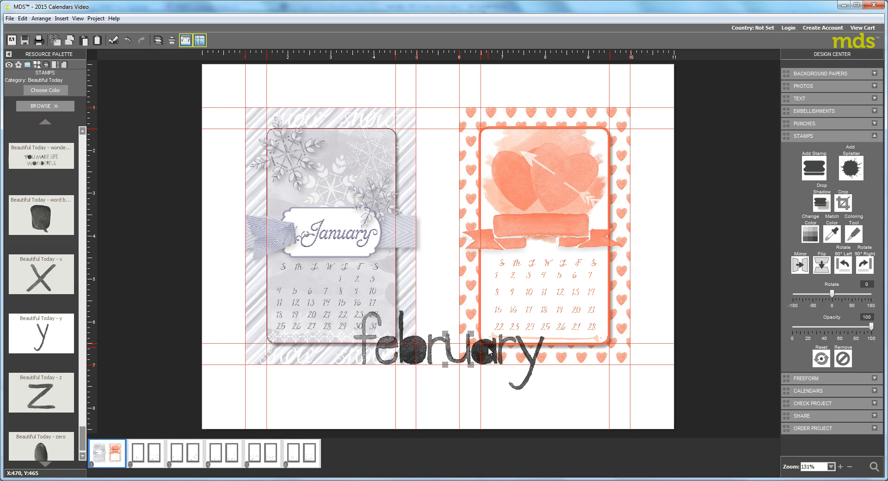
shift+click(509, 347)
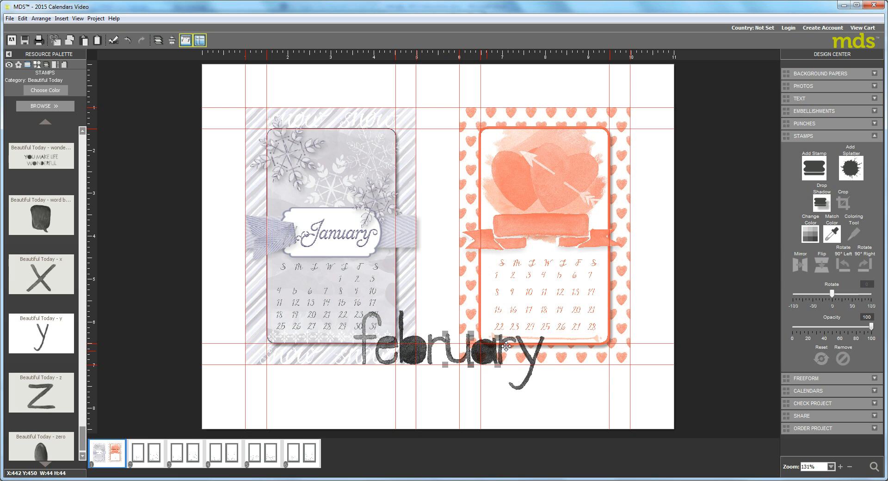
shift+click(509, 346)
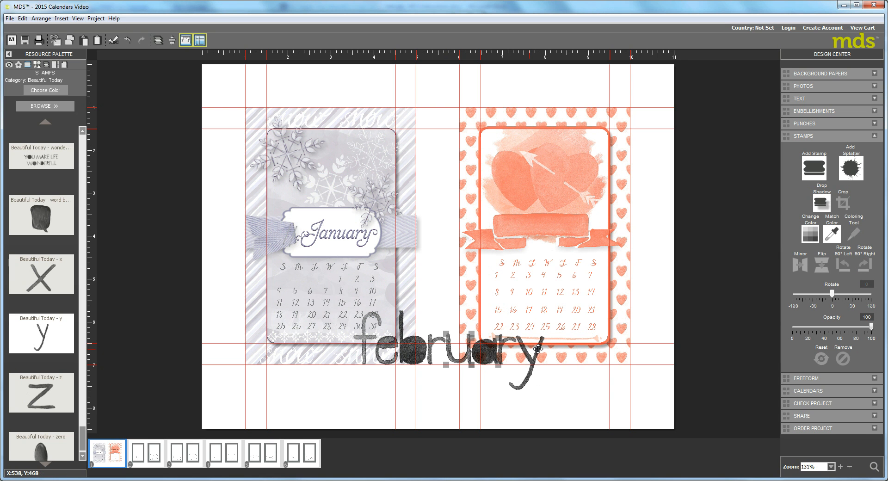
shift+click(539, 348)
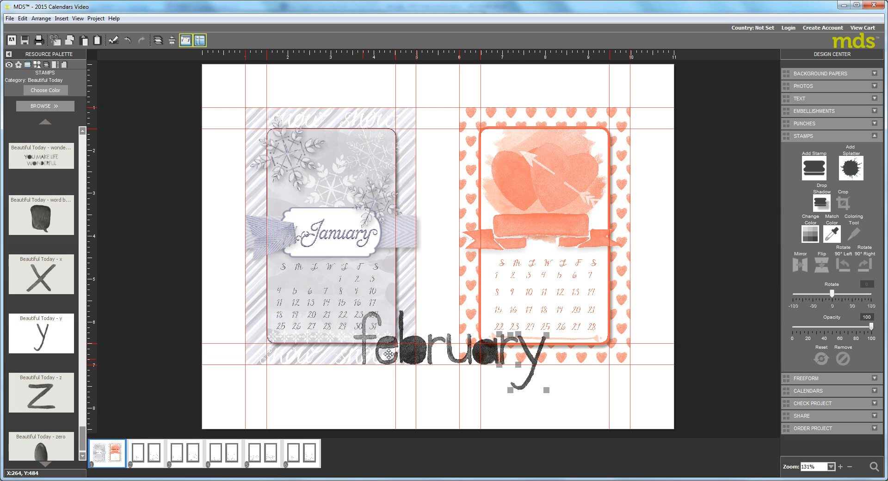
- Select all eight letter stamps of "february" and group them into one object
ctrl+click(363, 359)
ctrl+click(416, 353)
ctrl+click(435, 353)
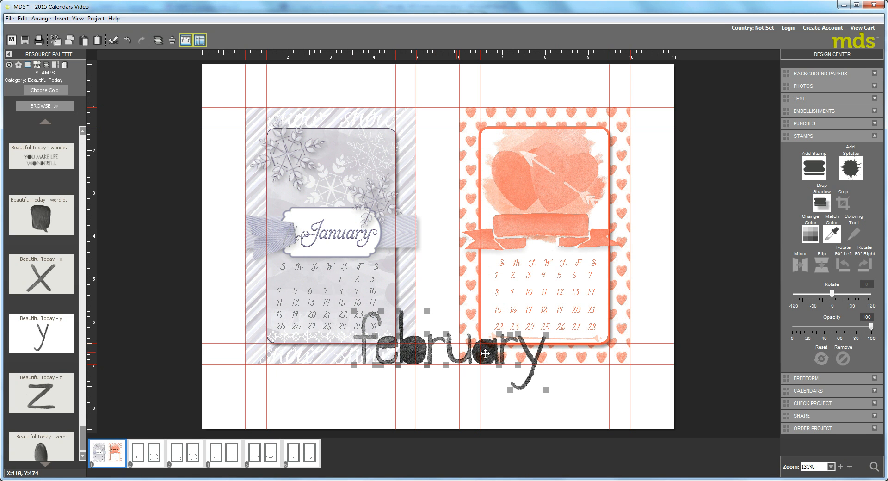
ctrl+click(485, 353)
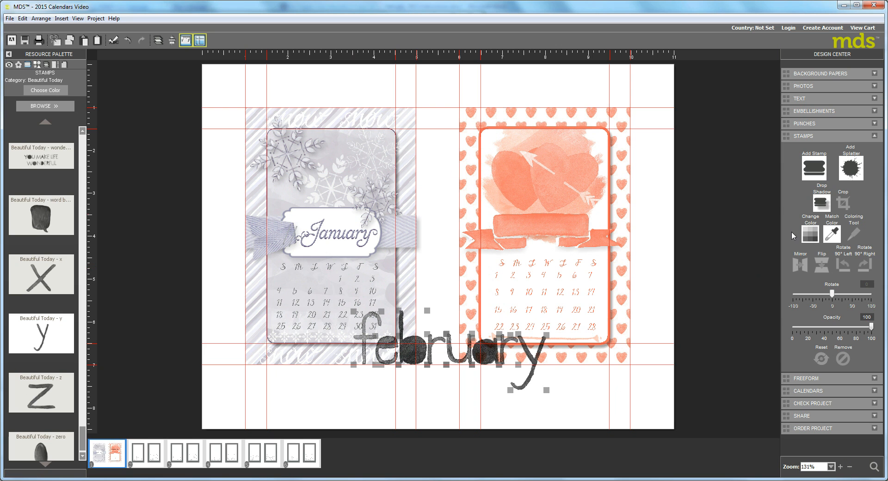
click(41, 19)
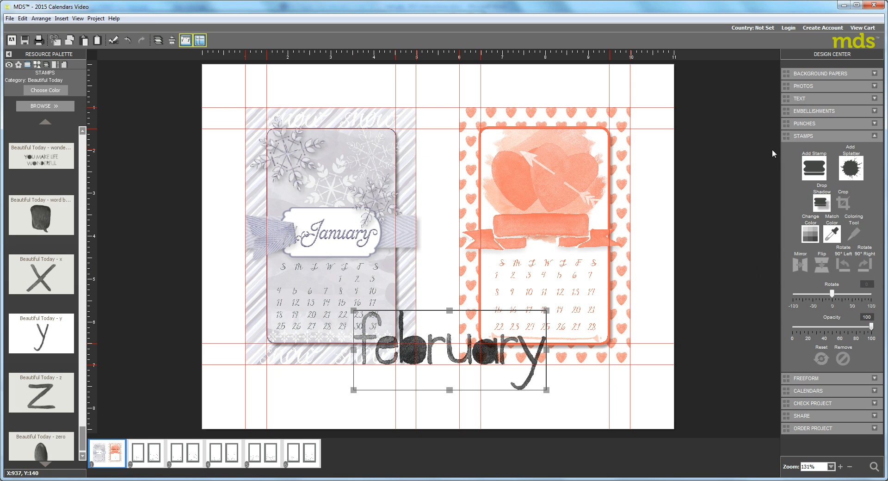
- Recolor the grouped "february" letters white using the Stampin' Up! color palette
click(810, 234)
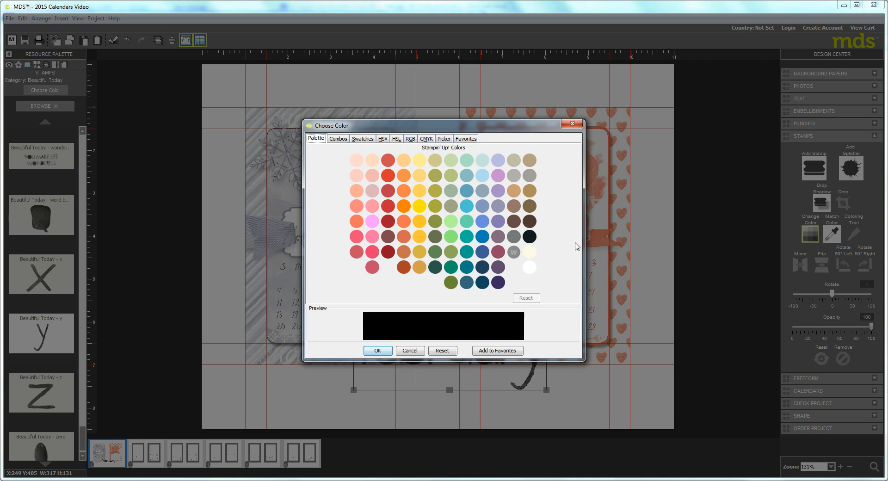
click(531, 268)
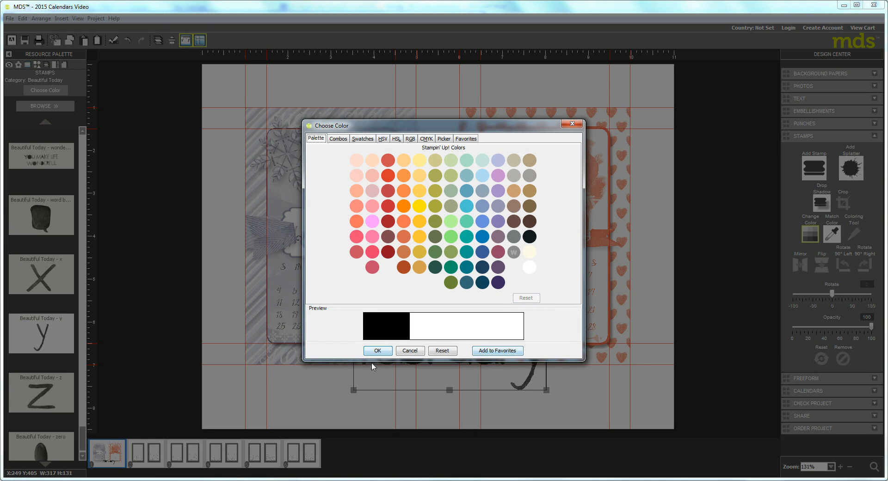
click(378, 350)
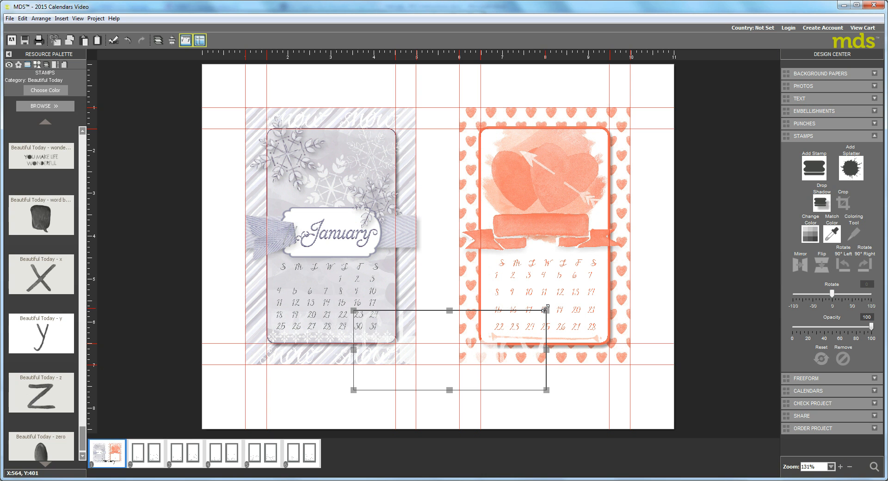
- Scale down the white "february" group and center it on the orange banner of the right calendar page
drag(545, 308, 414, 368)
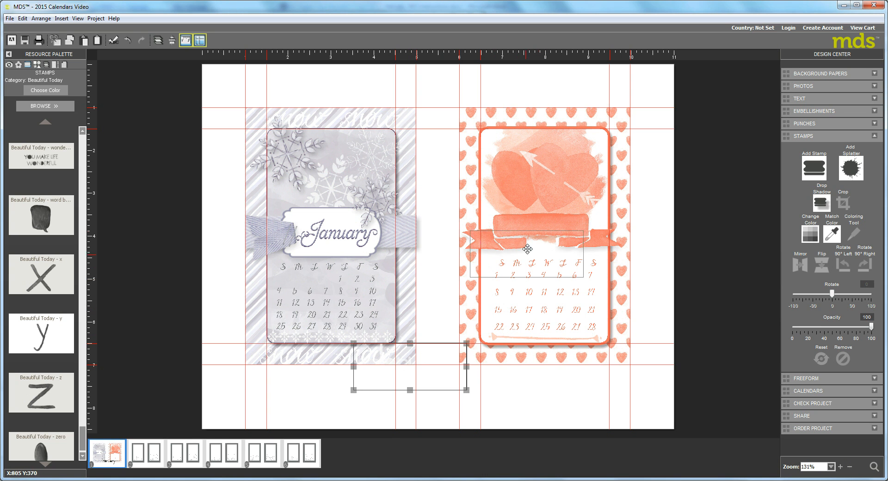
drag(562, 246, 563, 247)
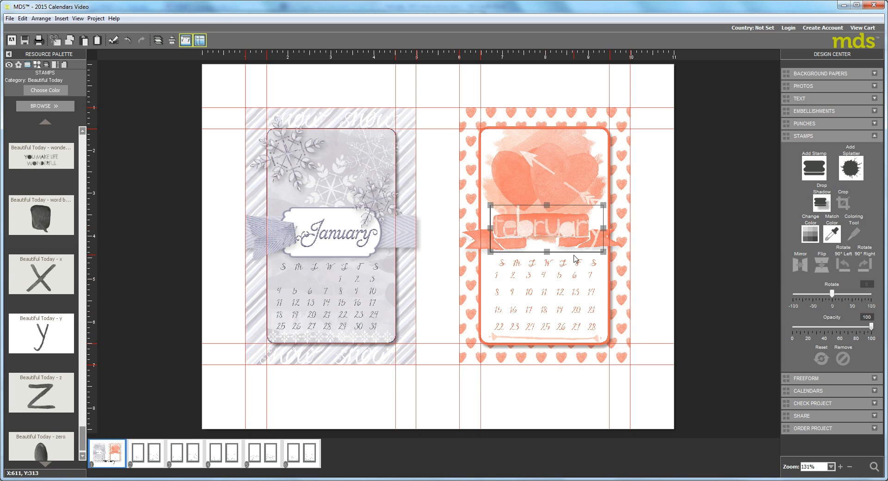
drag(601, 204, 600, 235)
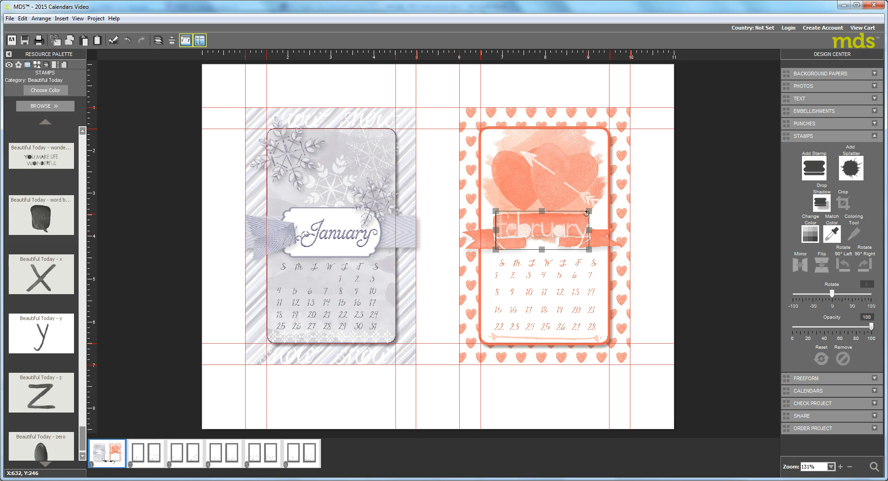
drag(588, 210, 576, 216)
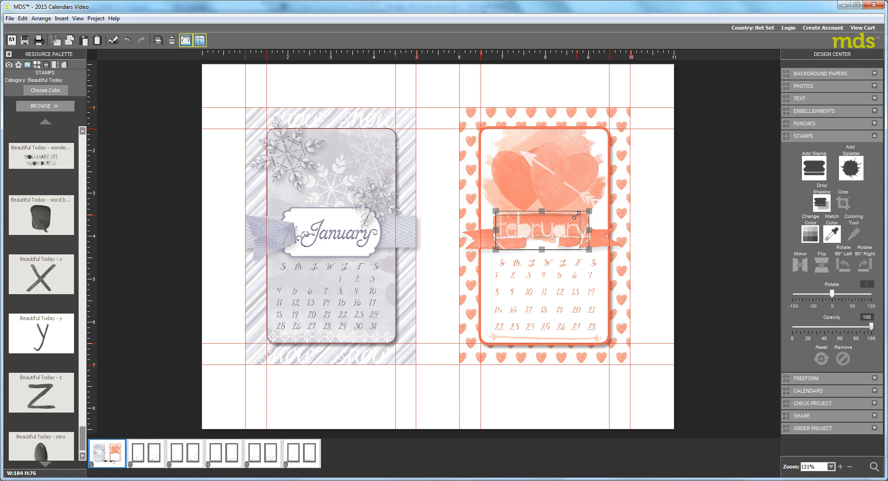
drag(556, 228, 563, 224)
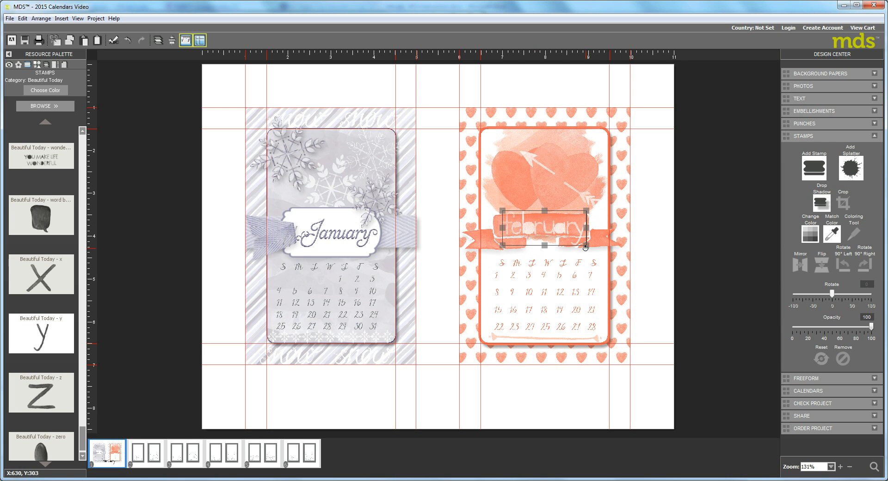
drag(587, 210, 590, 231)
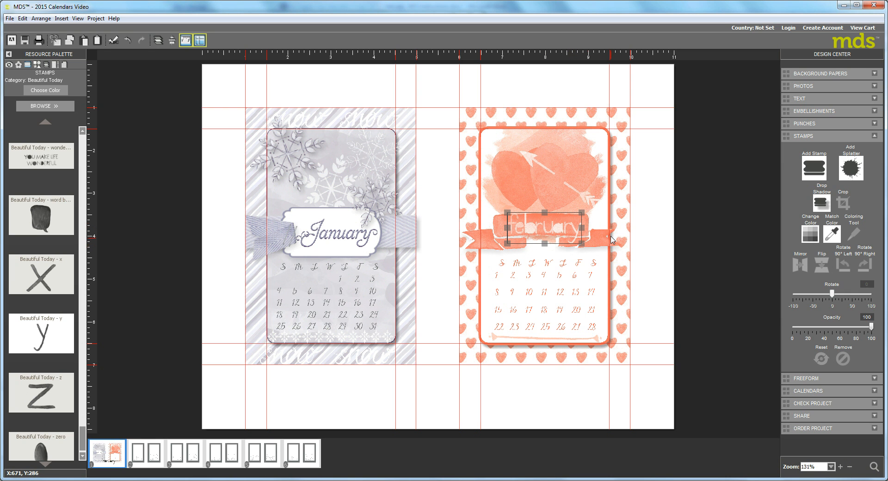
drag(578, 214, 579, 214)
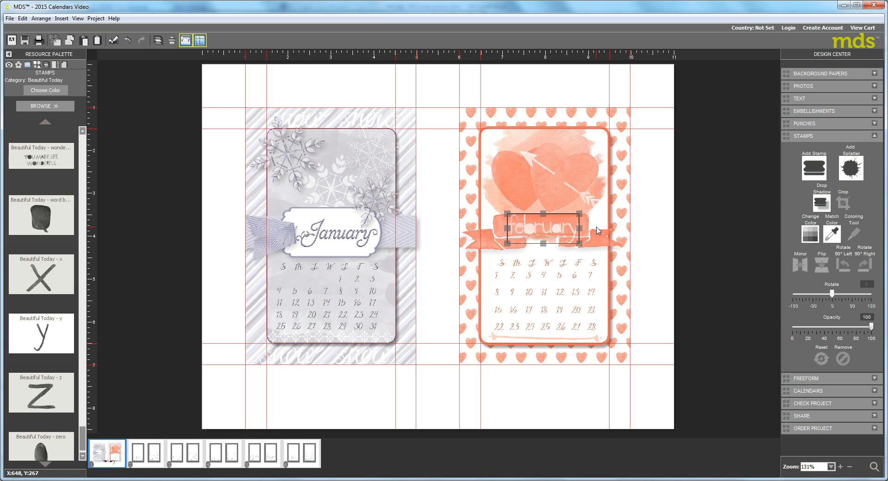
key(Right)
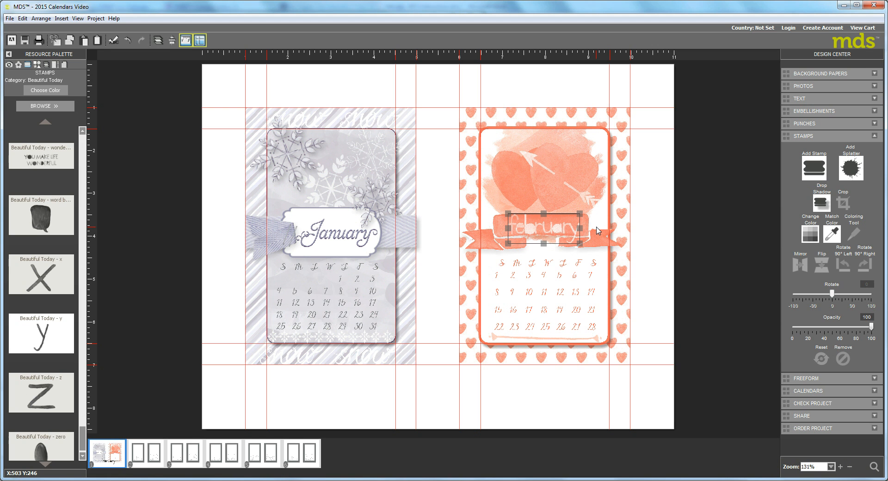